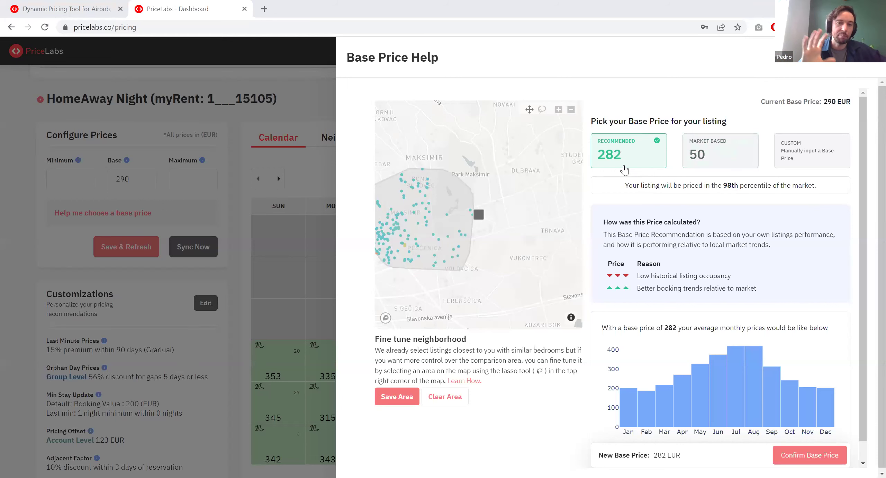
Step: Review the recommended base price explanation and switch the listing's base price choice to the market-based value of 50
scroll(699, 235, "down", 1)
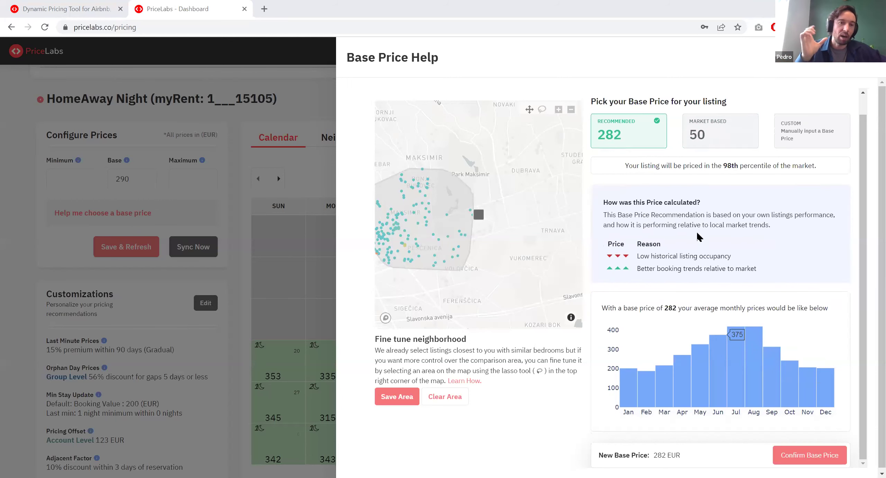
scroll(698, 318, "up", 1)
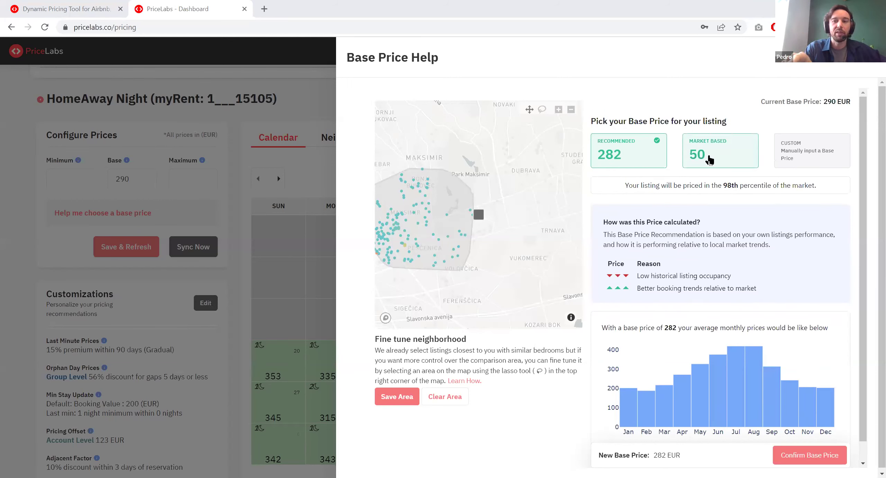
left_click(709, 160)
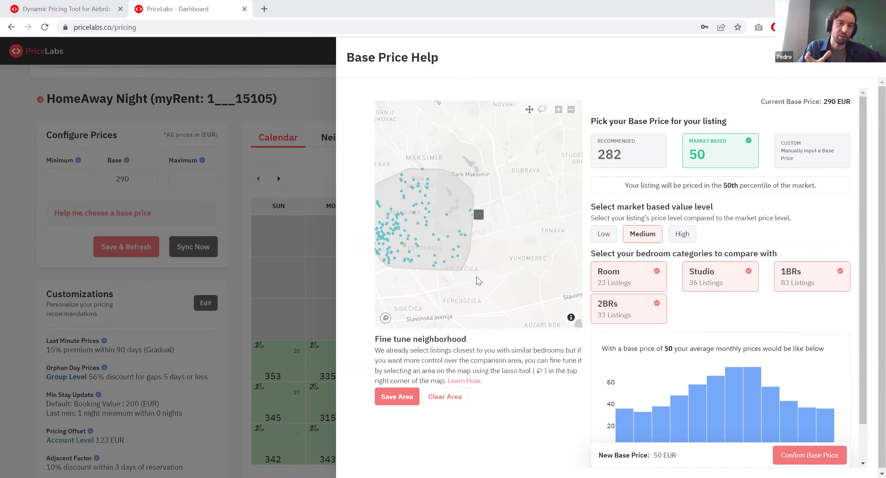
Step: Lasso a small comparison area around Dubrava on the neighborhood map
left_click_drag(503, 190, 513, 228)
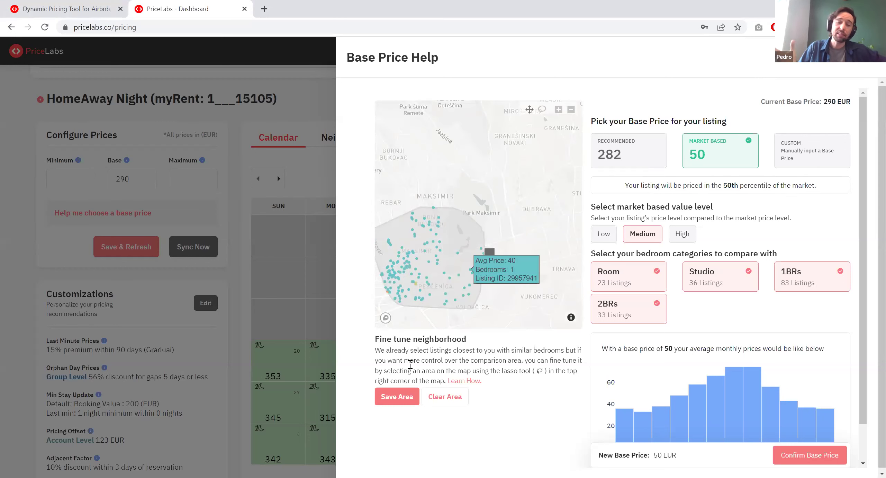
left_click(543, 110)
mouse_move(504, 172)
left_mouse_down()
mouse_move(541, 204)
mouse_move(552, 178)
left_mouse_up()
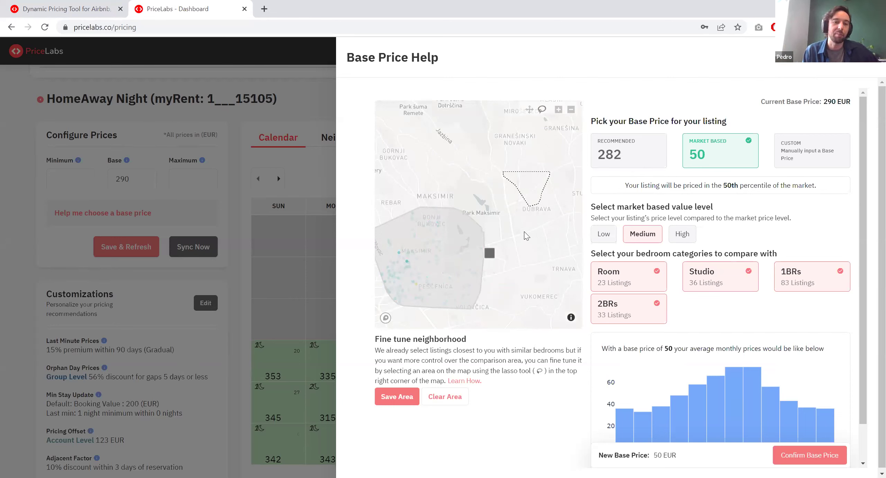
Step: Clear the neighborhood comparison area and select the recommended base price of 282
left_click(450, 398)
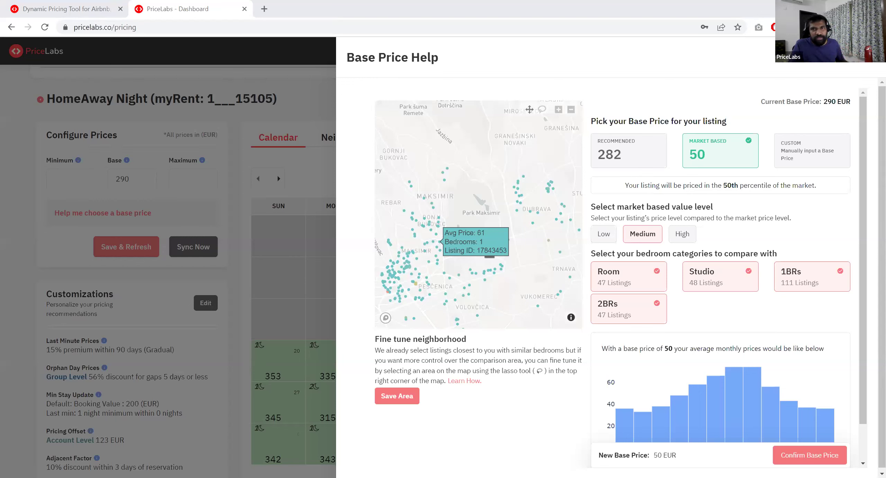
left_click(610, 152)
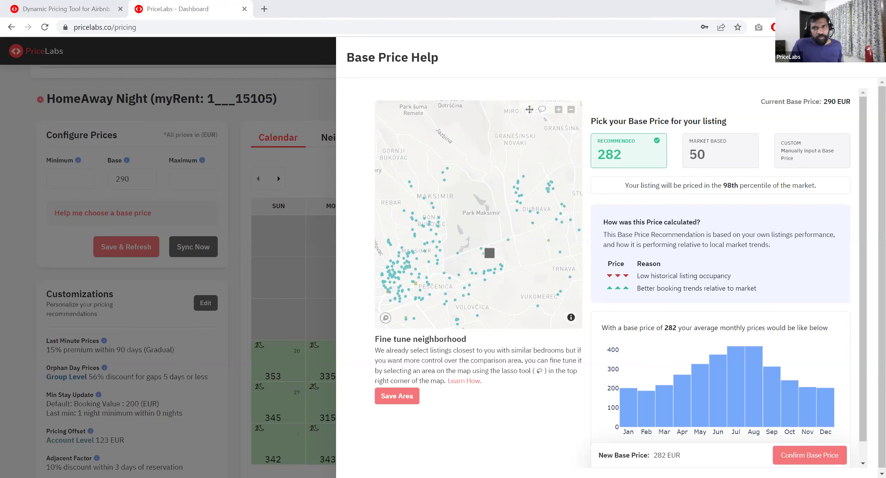
Step: Switch to the presentation and go back to the slide on the latest customizations in the Dynamic Pricing tool
key("alt+Tab")
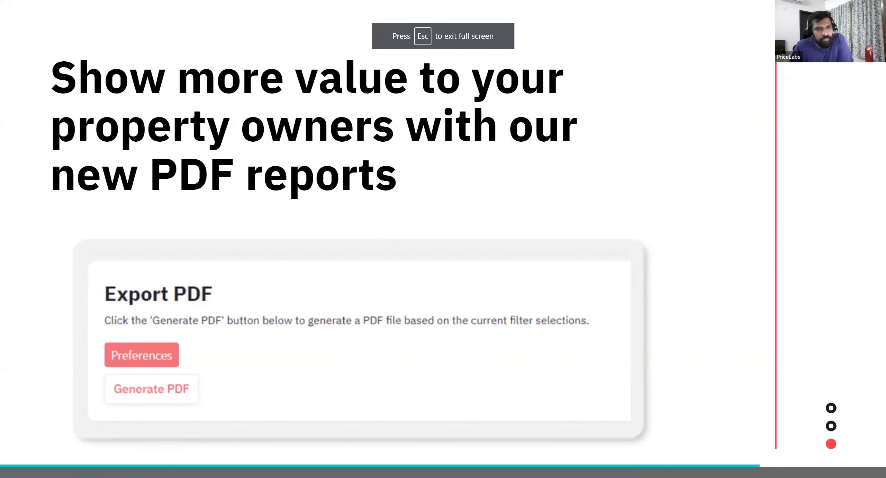
key("Up")
key("Up")
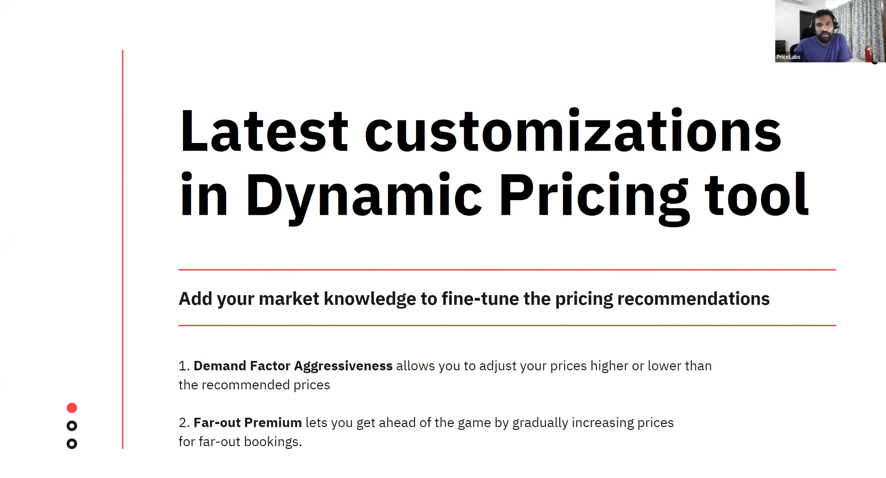
Step: Switch back to PriceLabs and examine the Demand Factor Aggressiveness setting in the listing's advanced customizations
key("alt+Tab")
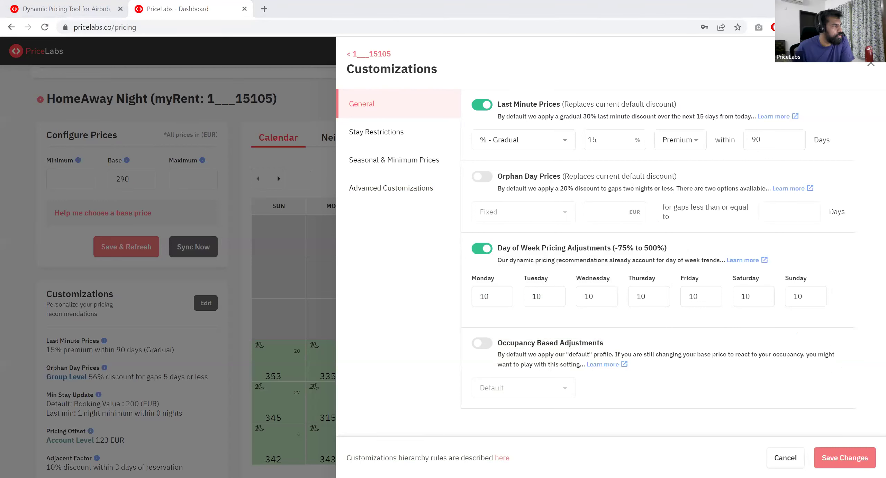
left_click(387, 196)
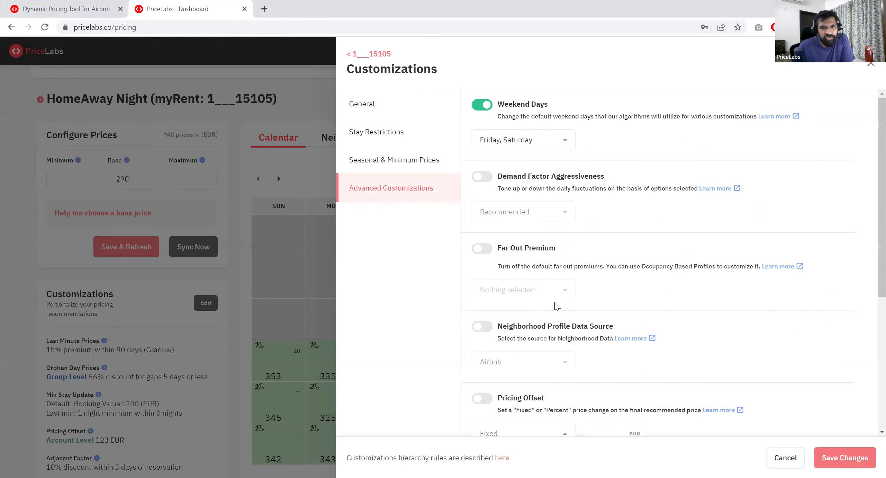
scroll(540, 309, "down", 5)
scroll(506, 281, "up", 2)
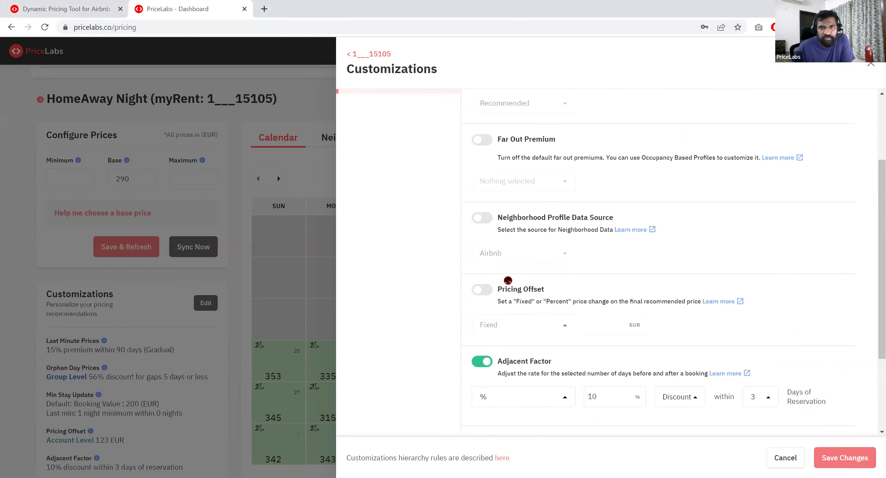
scroll(516, 250, "up", 3)
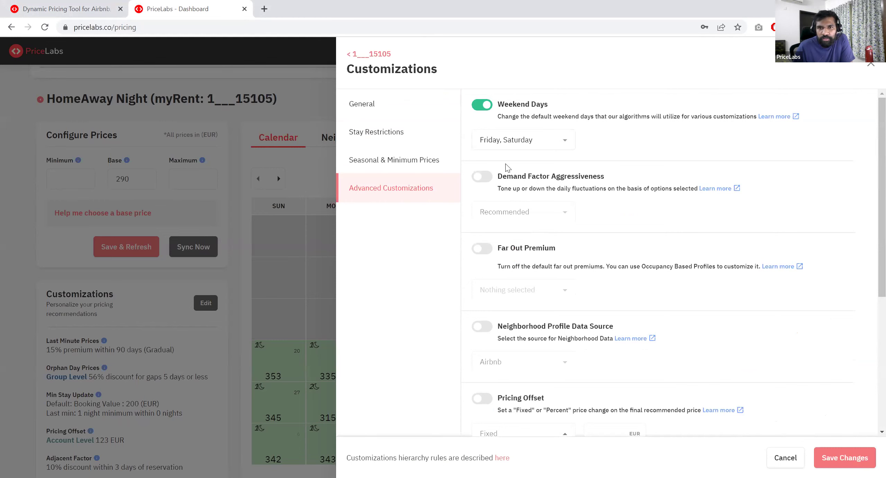
left_click_drag(498, 176, 622, 180)
triple_click(546, 177)
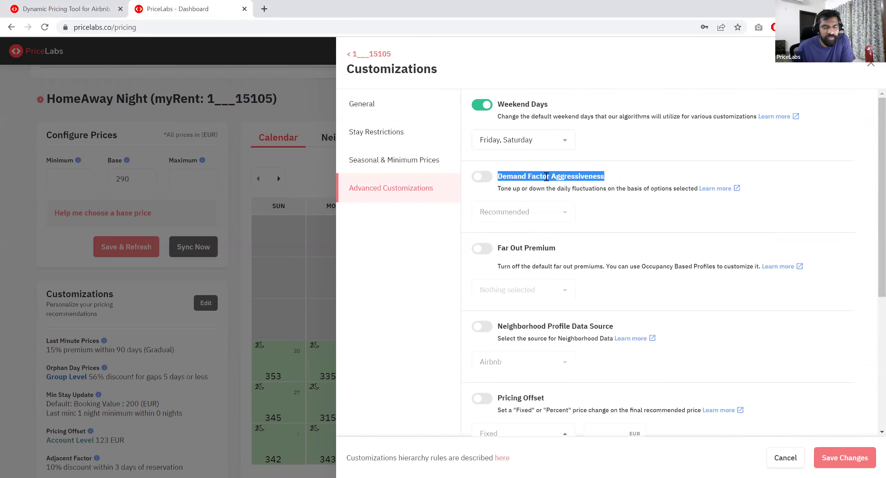
double_click(514, 177)
left_click(514, 176)
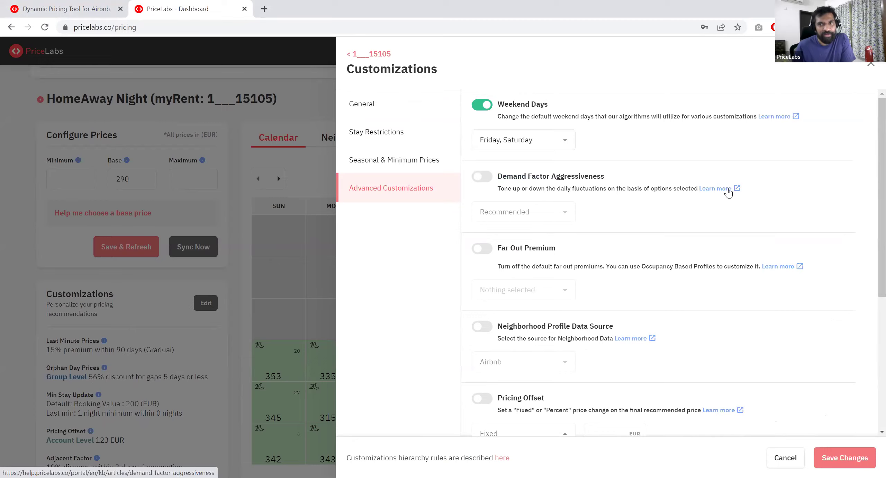
Step: Open the Demand Factor Aggressiveness help article and enlarge its chart comparing aggressive, recommended and conservative pricing
left_click(728, 193)
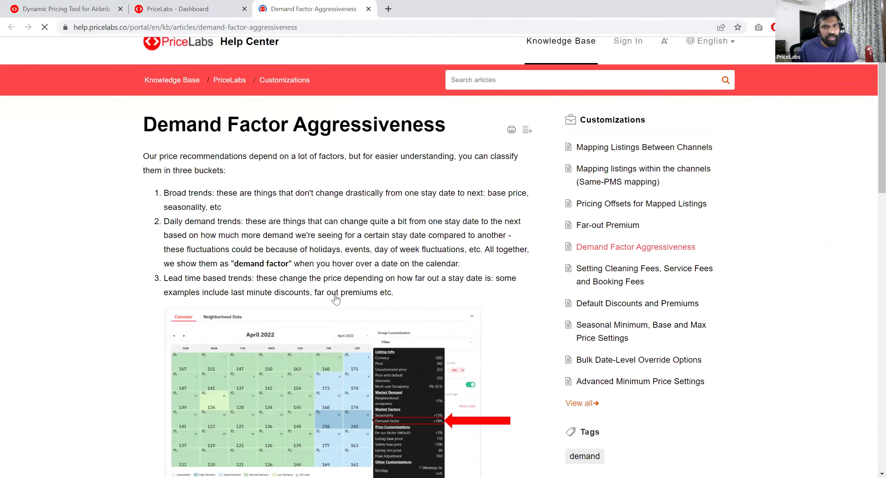
scroll(339, 294, "down", 8)
scroll(303, 314, "up", 4)
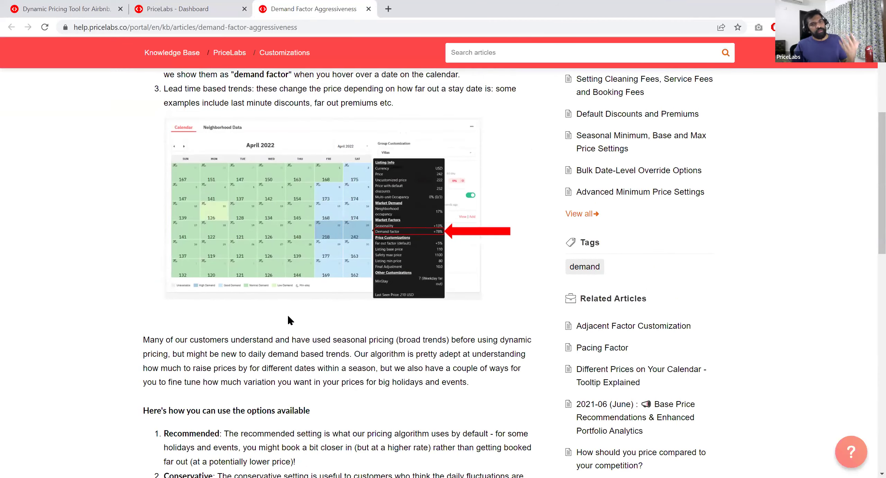
scroll(290, 320, "down", 9)
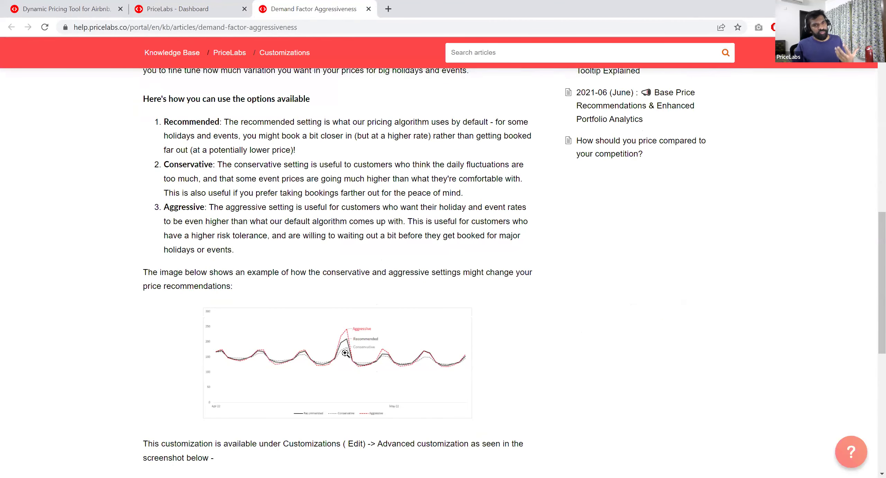
left_click(345, 353)
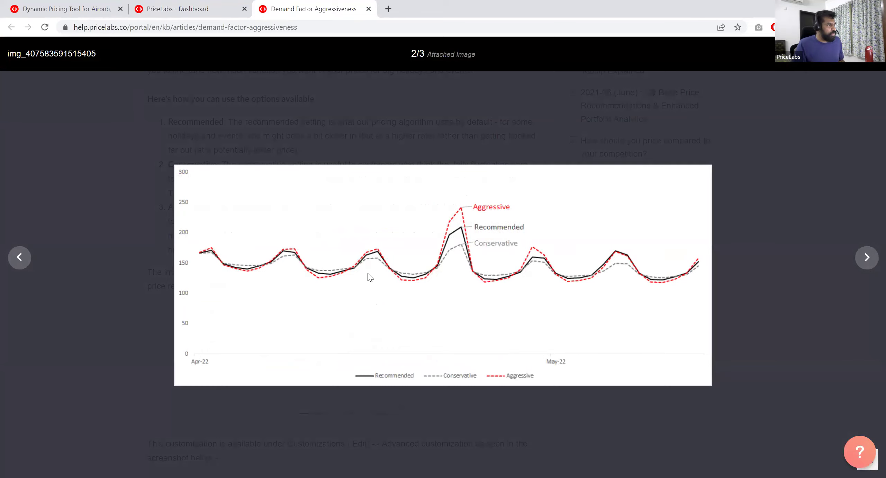
left_click(44, 192)
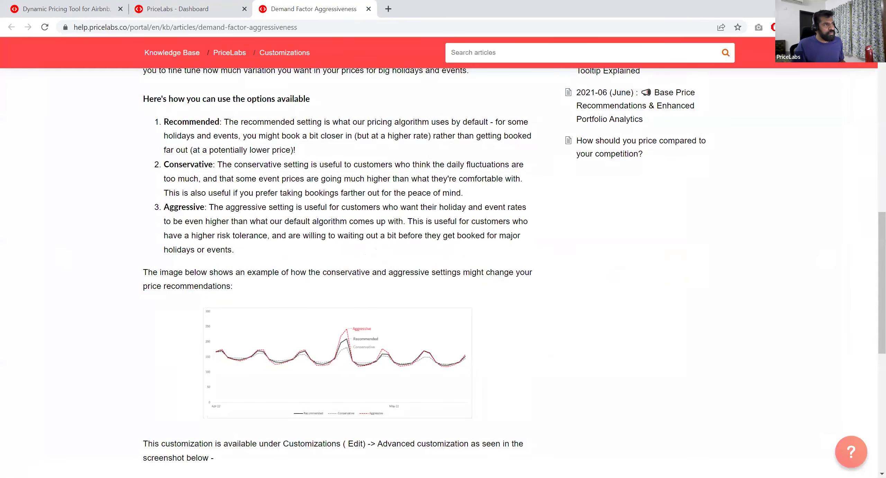
left_click(374, 347)
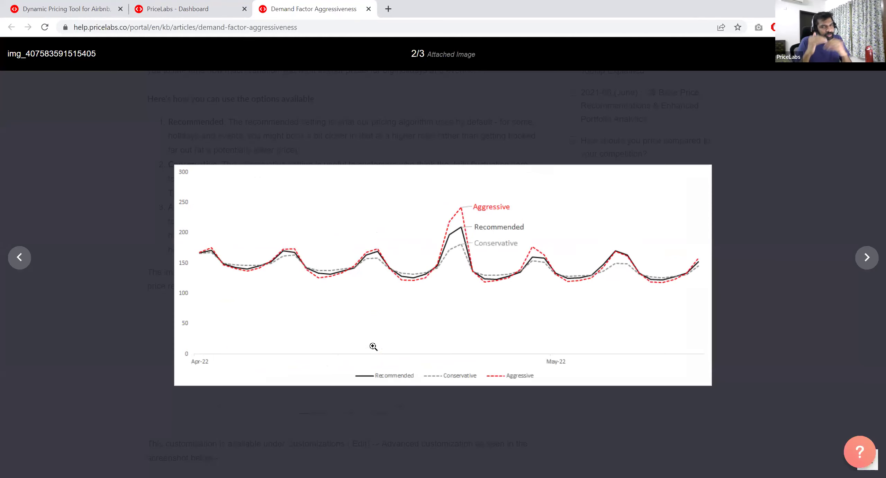
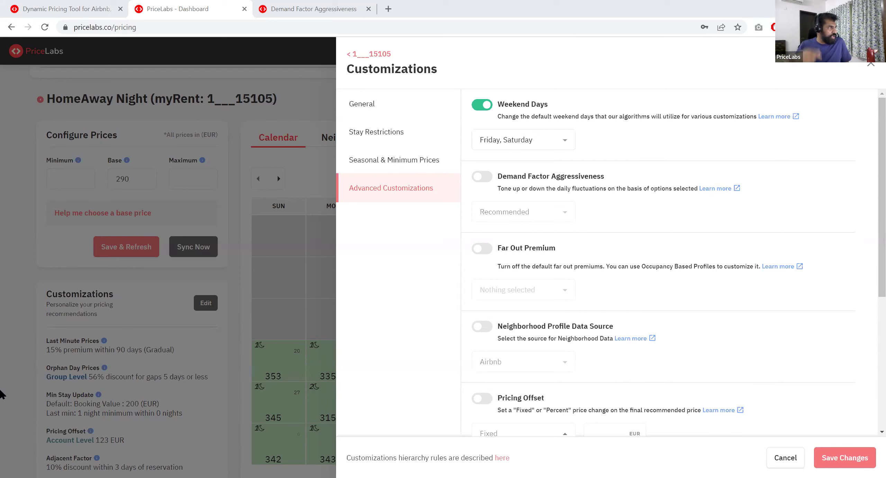
Step: Close the listing's customizations and examine the daily prices for February 2023 in its pricing calendar
left_click(869, 68)
scroll(472, 218, "down", 2)
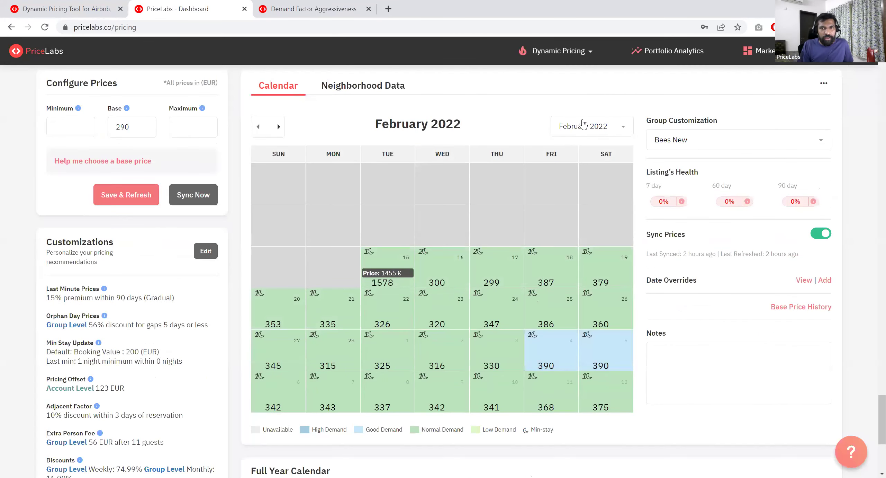
left_click(583, 124)
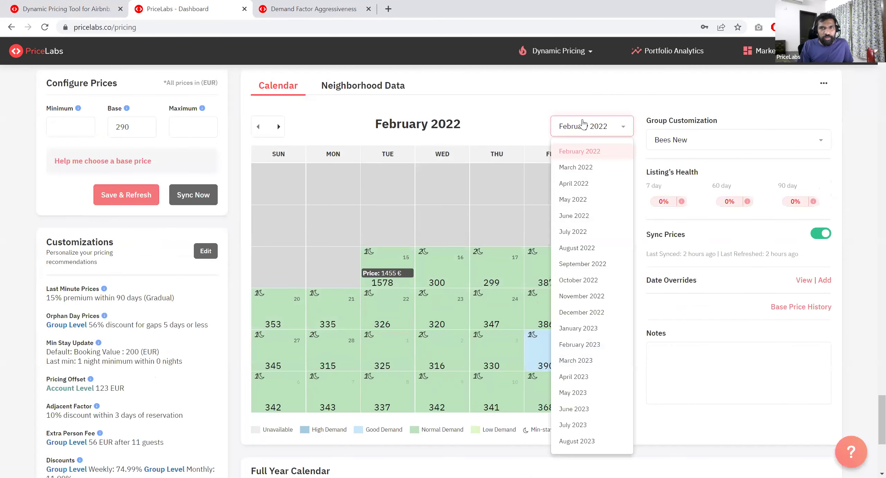
left_click(583, 349)
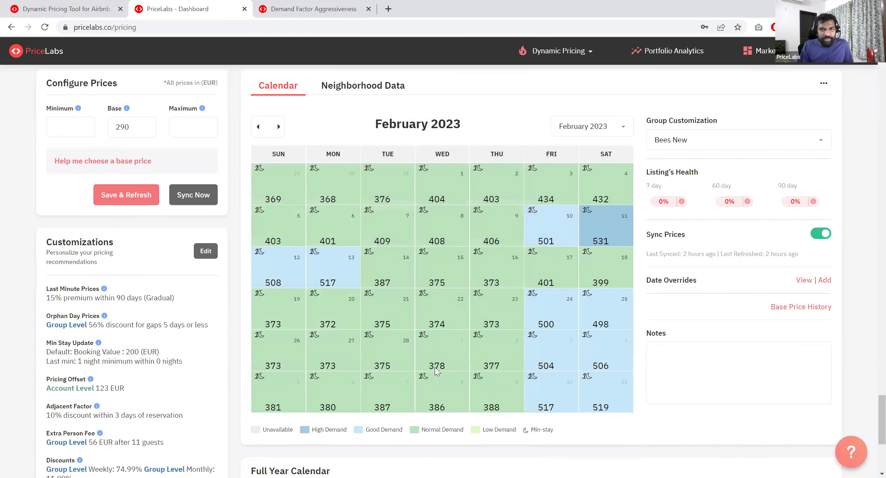
mouse_move(438, 364)
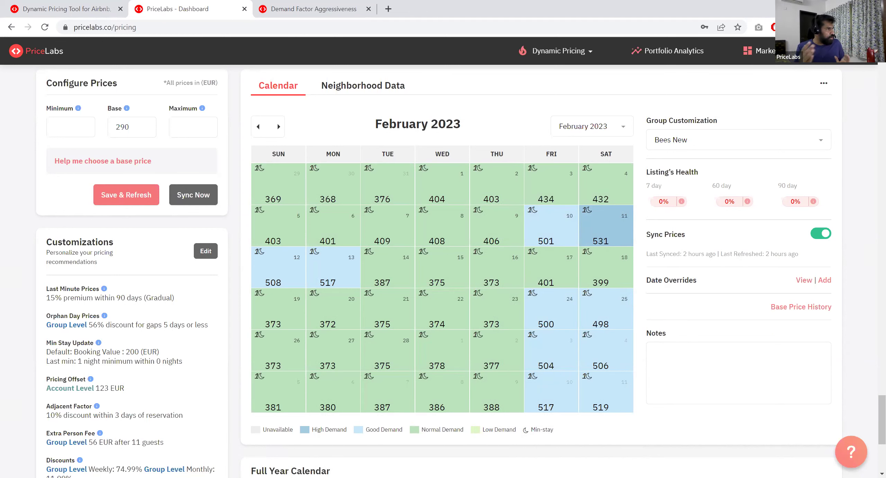
scroll(104, 303, "down", 1)
scroll(104, 302, "down", 3)
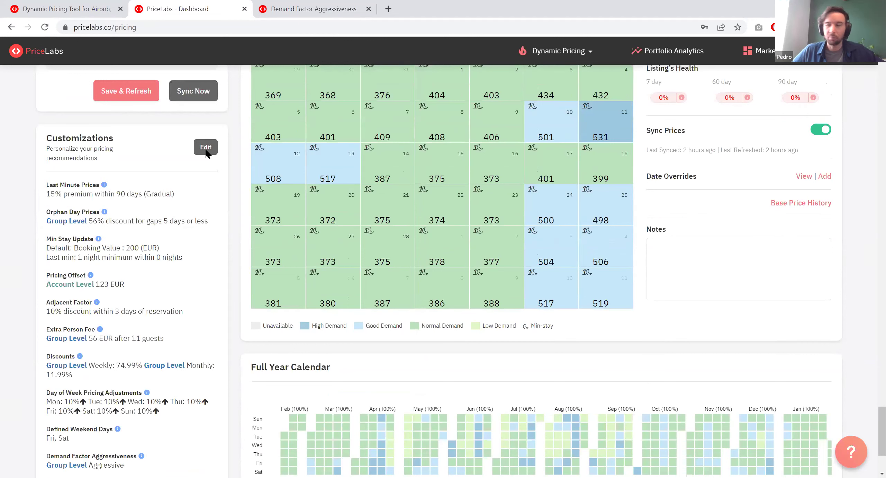
scroll(393, 207, "up", 6)
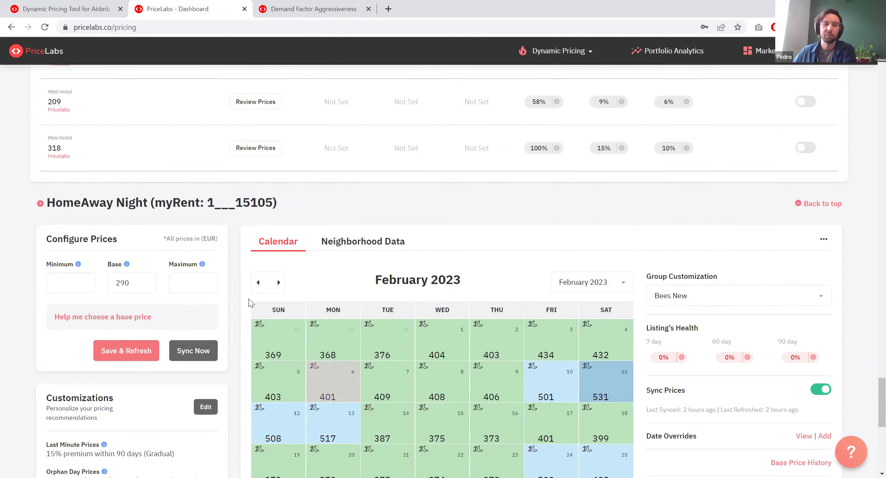
scroll(242, 277, "down", 5)
left_click(333, 174)
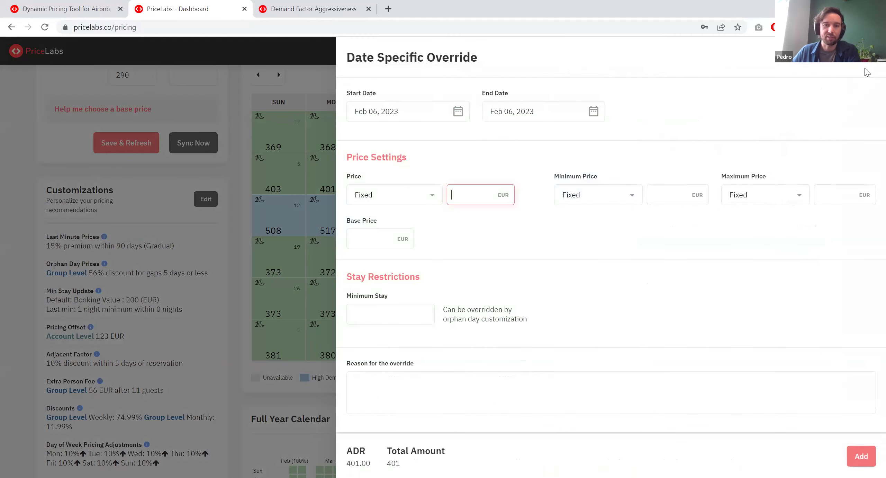
left_click(869, 64)
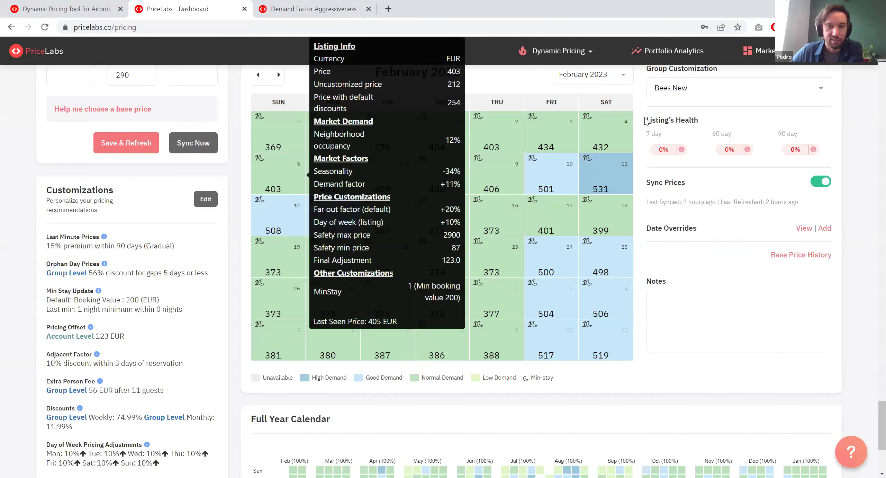
scroll(592, 236, "up", 3)
scroll(561, 218, "down", 6)
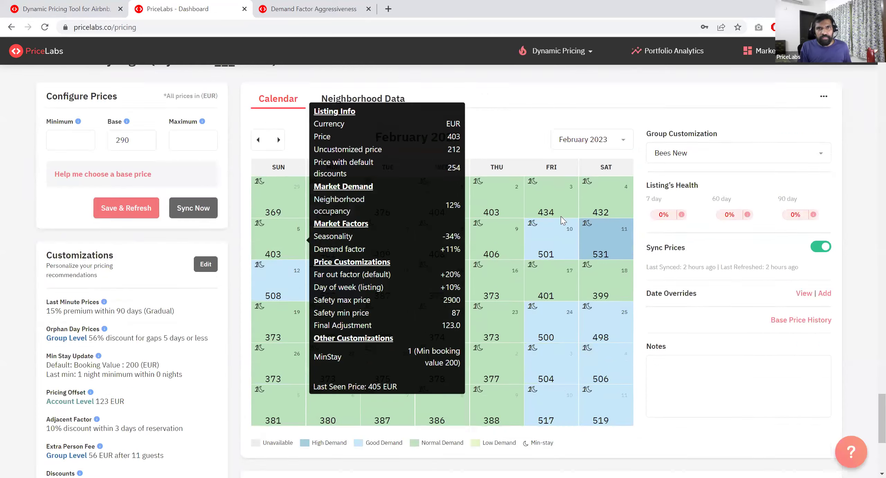
scroll(592, 319, "up", 10)
scroll(574, 311, "down", 7)
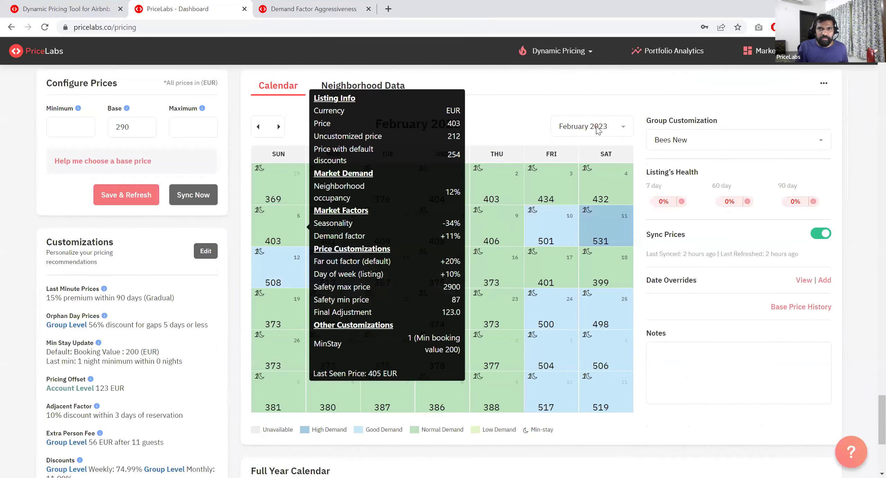
left_click(568, 133)
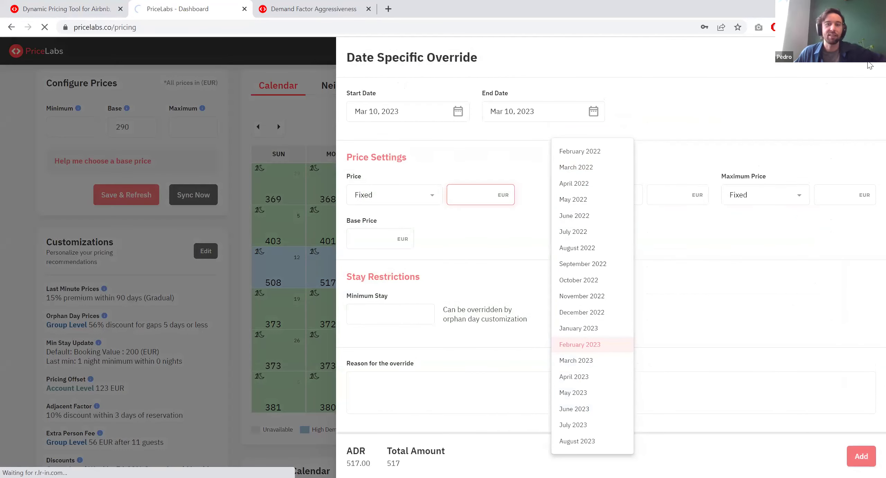
left_click(871, 66)
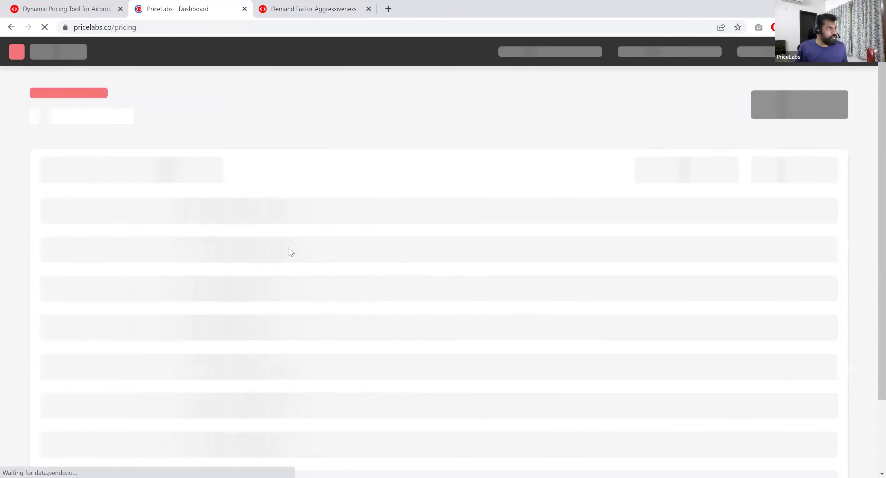
Step: Open the Apartment TFW listing's price review and bring up its advanced customizations
scroll(238, 292, "down", 3)
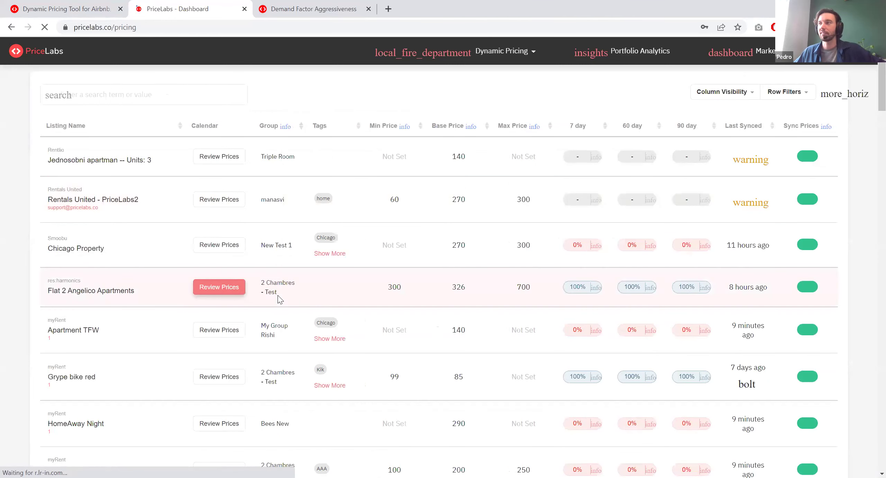
scroll(217, 292, "down", 4)
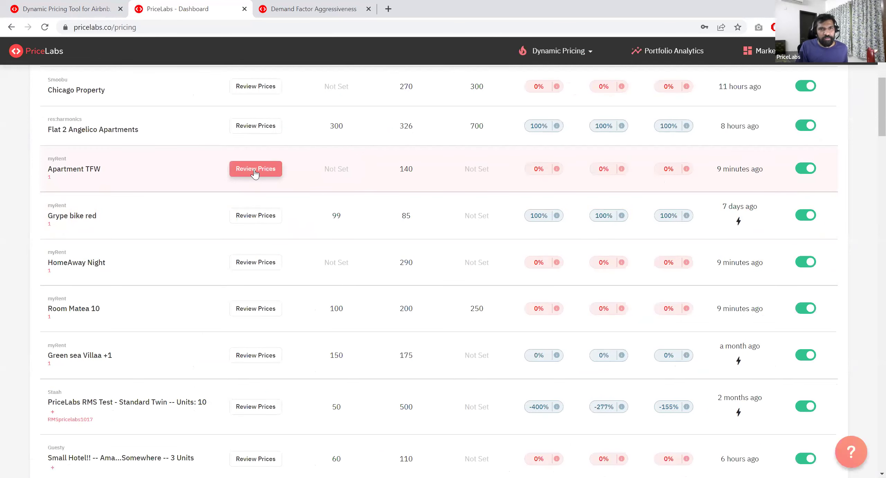
scroll(255, 173, "down", 20)
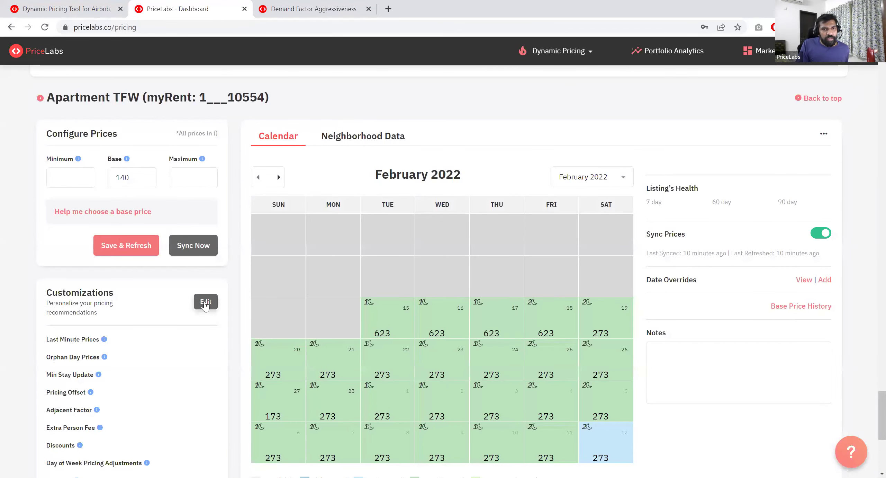
left_click(206, 302)
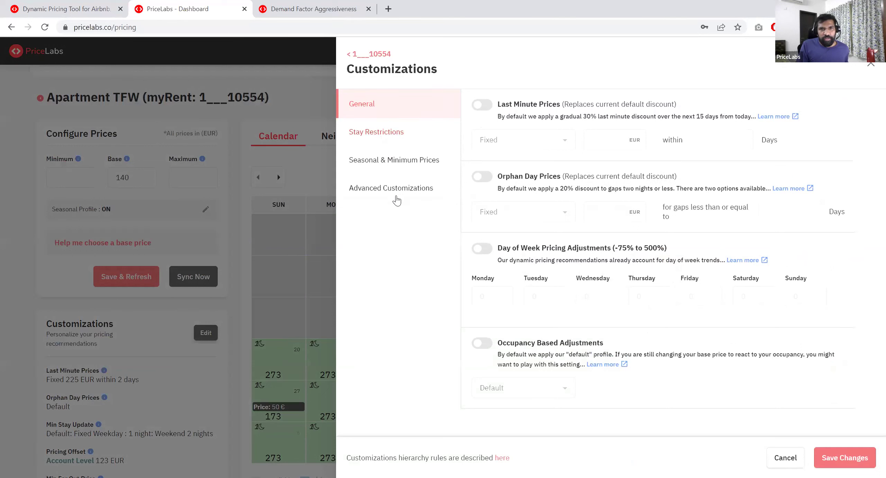
left_click(396, 191)
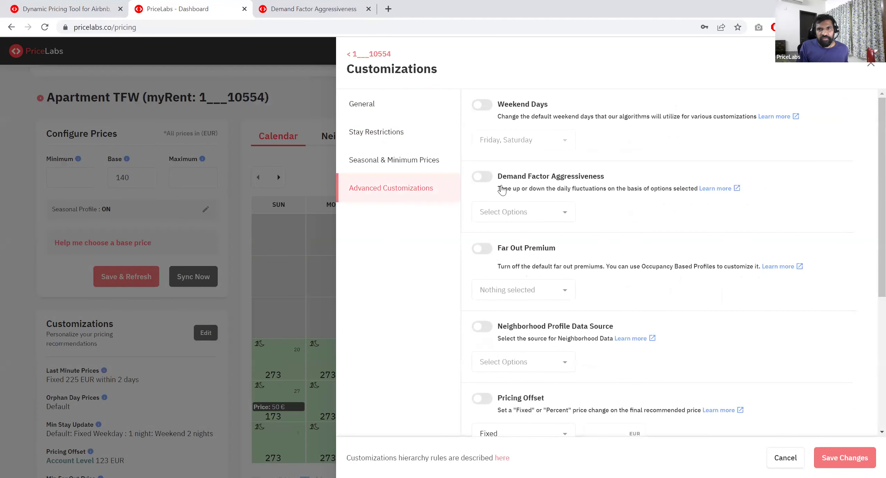
Step: Turn on Far Out Premium to examine its available options and switch the setting off again
left_click(485, 249)
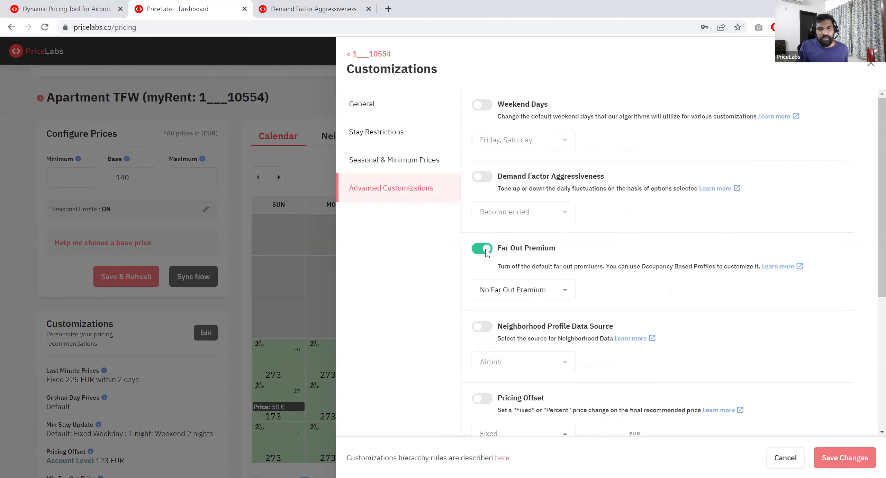
left_click(524, 295)
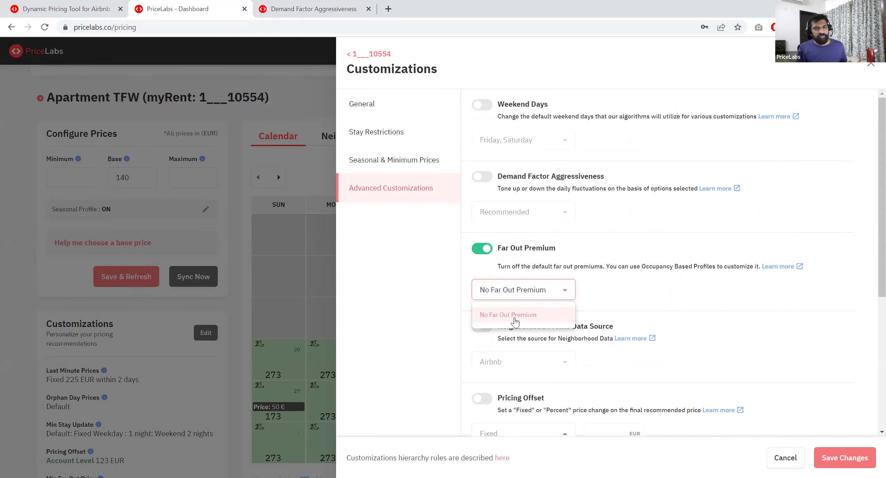
left_click(486, 252)
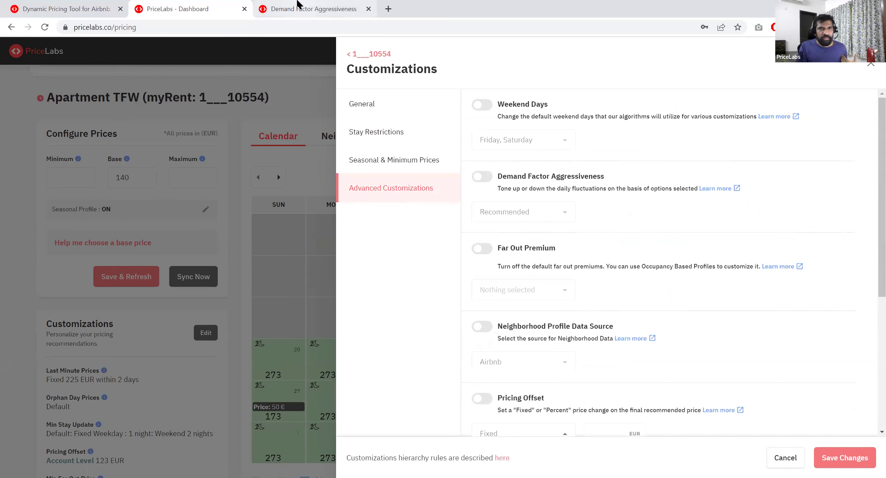
Step: Open the Far-out Premium help article and highlight the default premium rules beyond 30 days and after 270 days
left_click(324, 7)
left_click(187, 9)
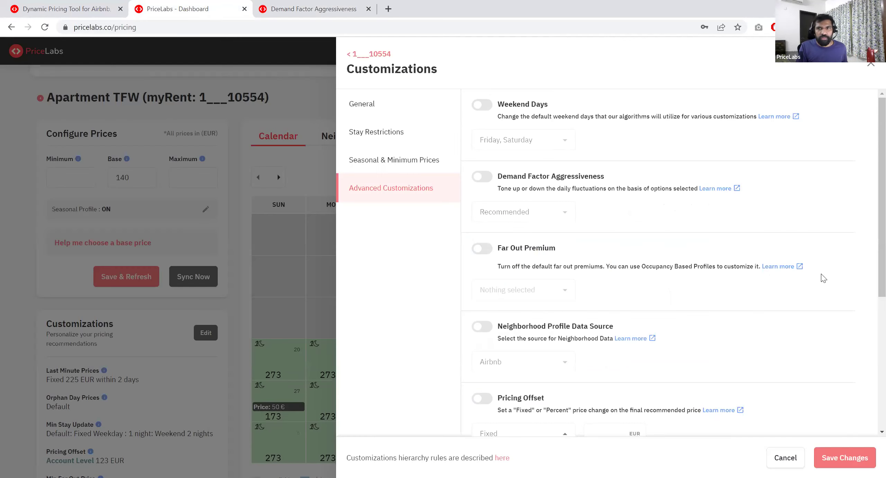
left_click(763, 266)
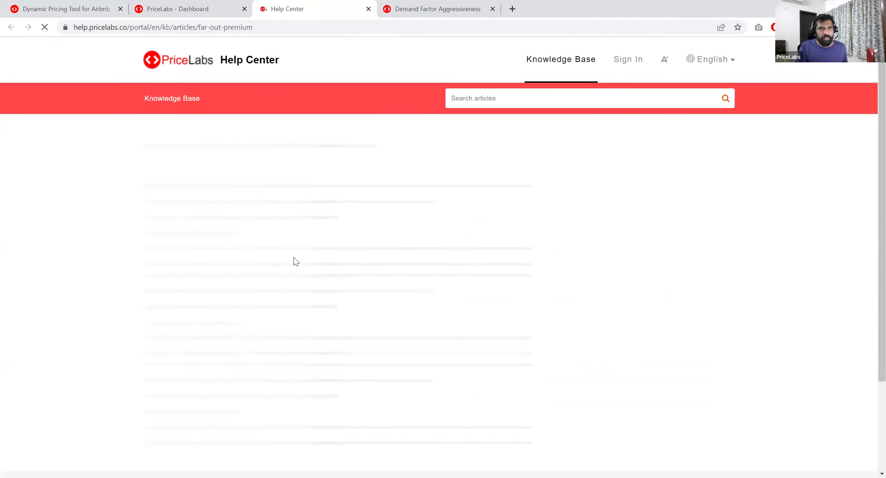
scroll(242, 207, "down", 1)
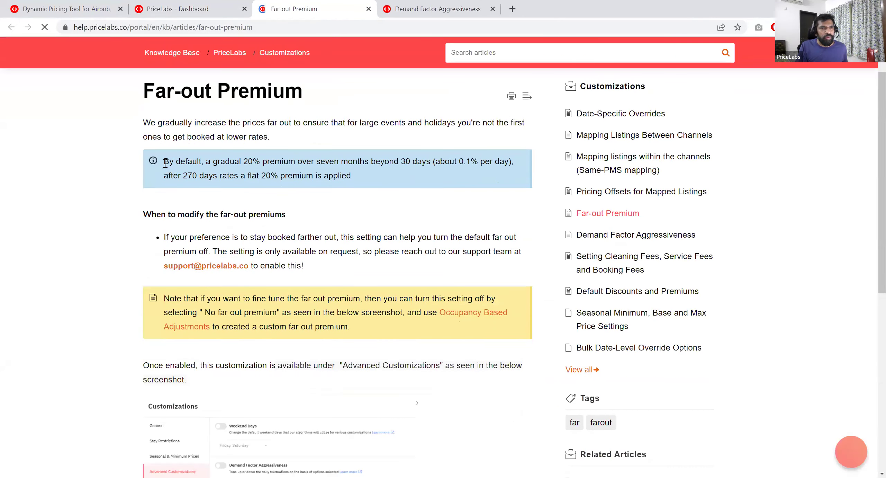
left_click_drag(164, 161, 454, 161)
left_click(433, 161)
left_click_drag(395, 162, 486, 161)
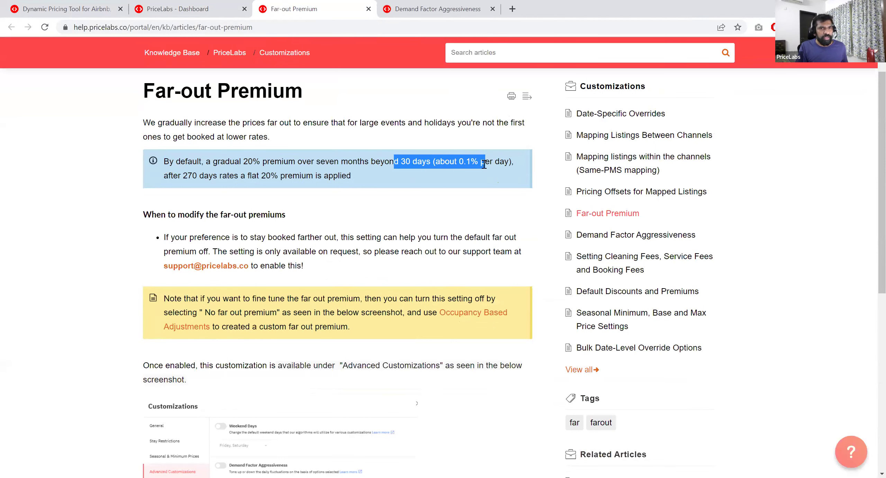
left_click(279, 172)
left_click_drag(183, 175, 219, 177)
left_click(207, 176)
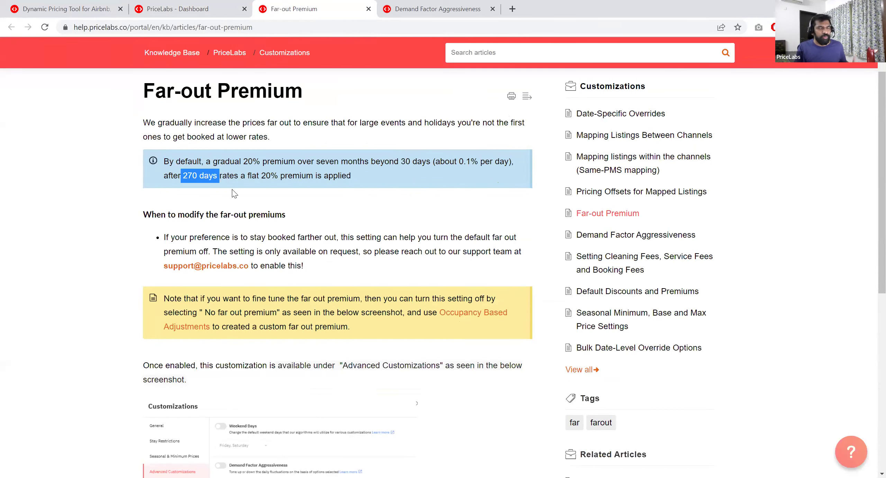
Step: Return to the listing's customizations, enable Occupancy Based Adjustments to examine the Default profile, and discard the changes
left_click(193, 4)
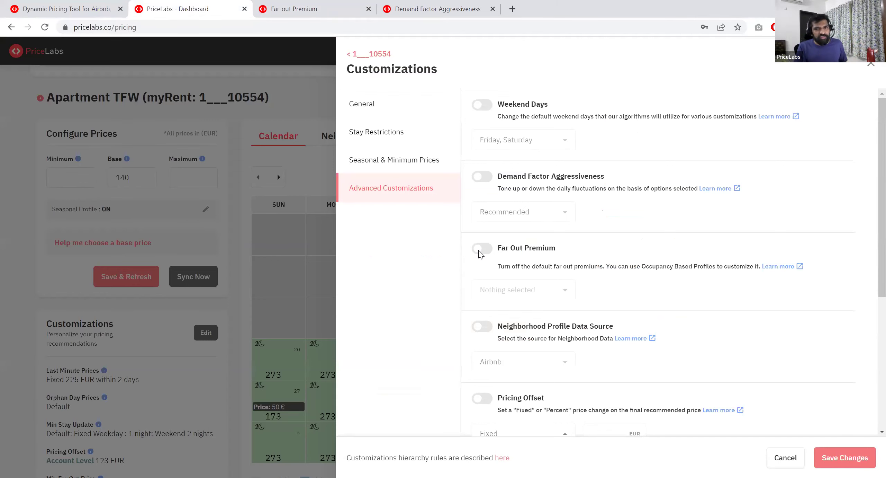
left_click(386, 114)
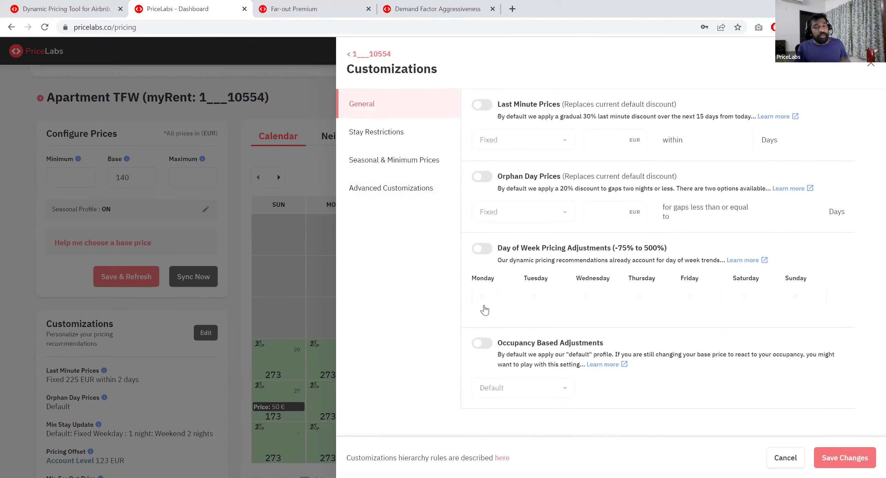
left_click(485, 340)
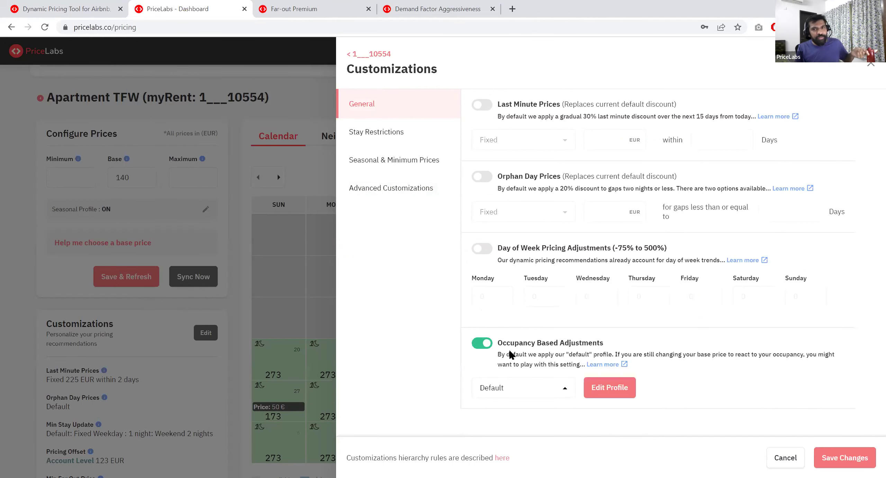
left_click(601, 386)
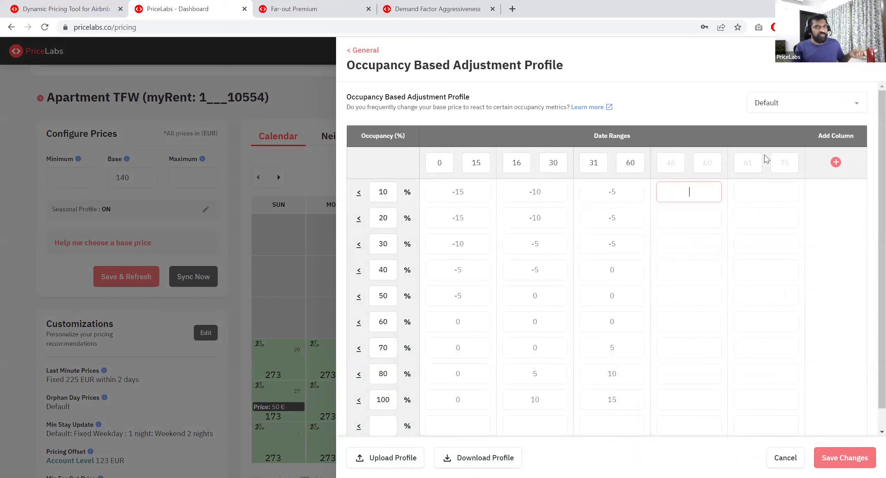
left_click(668, 160)
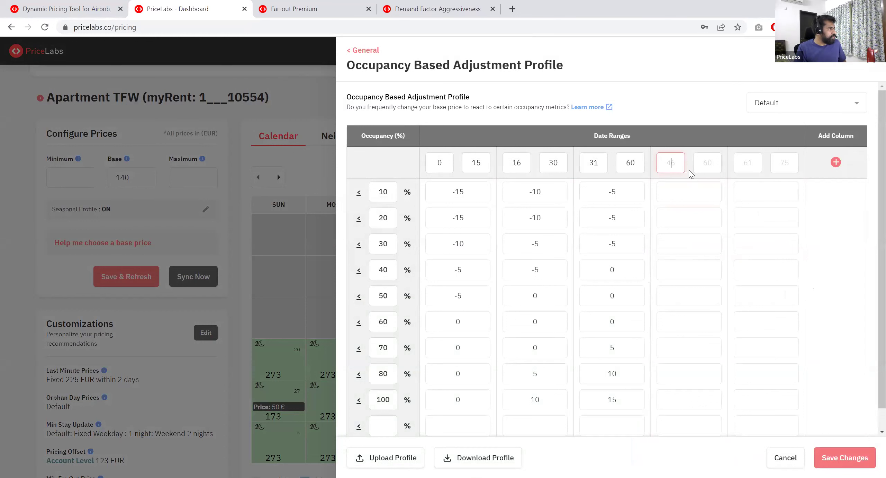
left_click(356, 52)
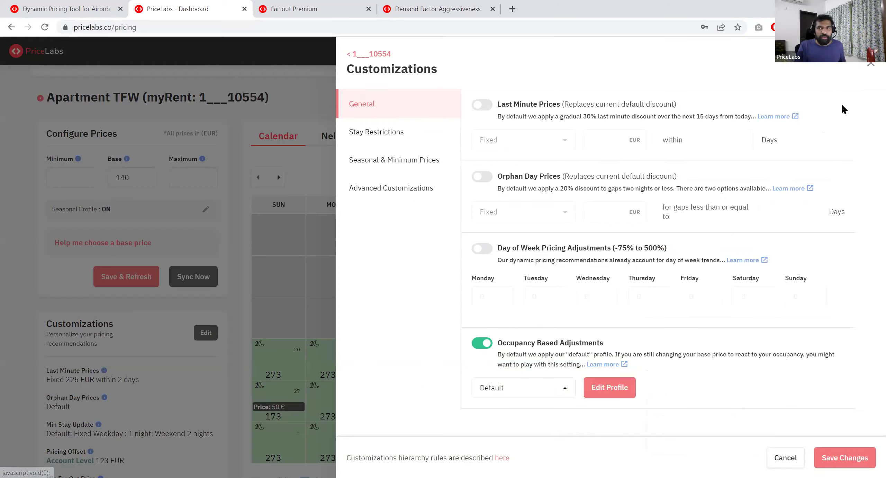
left_click(786, 457)
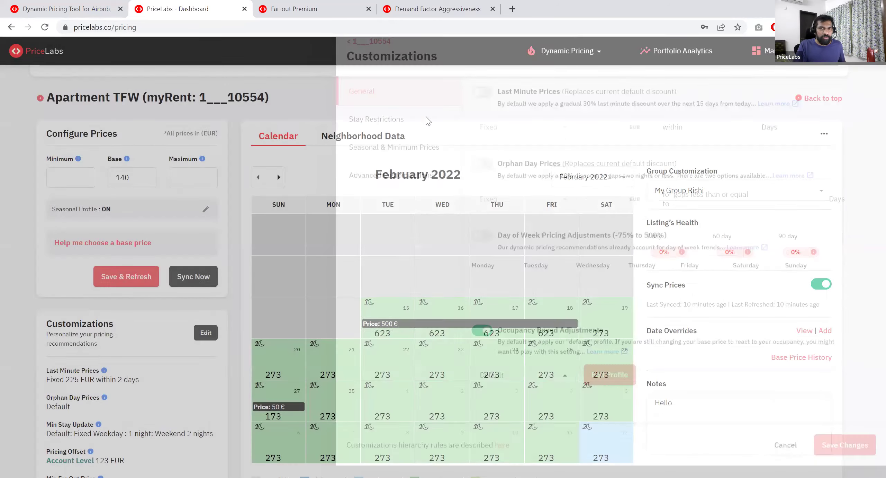
Step: Open the Dynamic Pricing customizations page and examine the group-level settings of 2 Chambres - Test
left_click(563, 52)
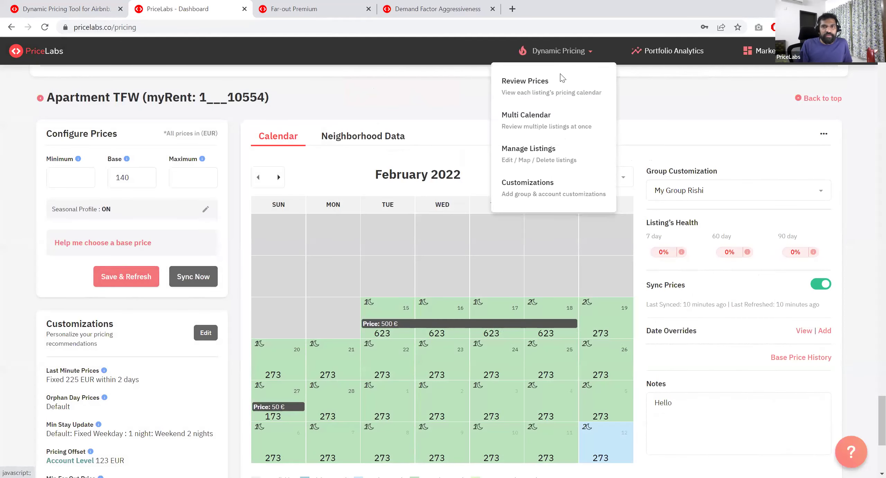
left_click(527, 186)
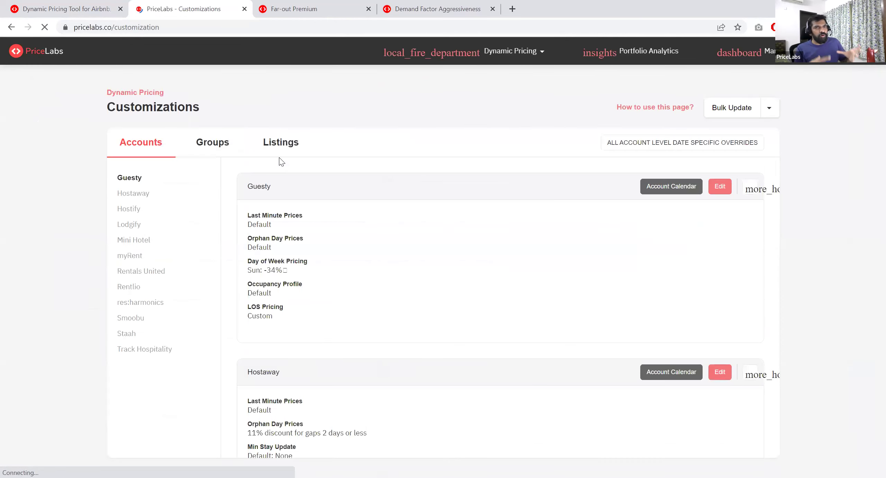
left_click(209, 150)
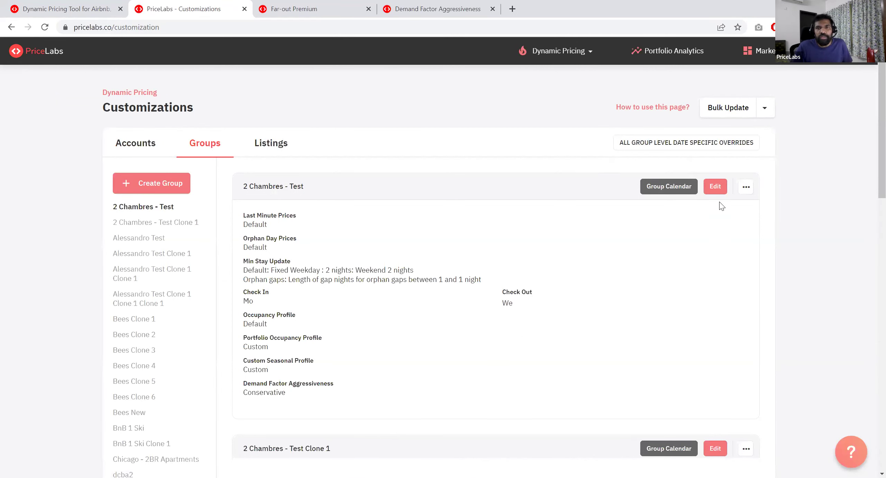
scroll(500, 259, "down", 2)
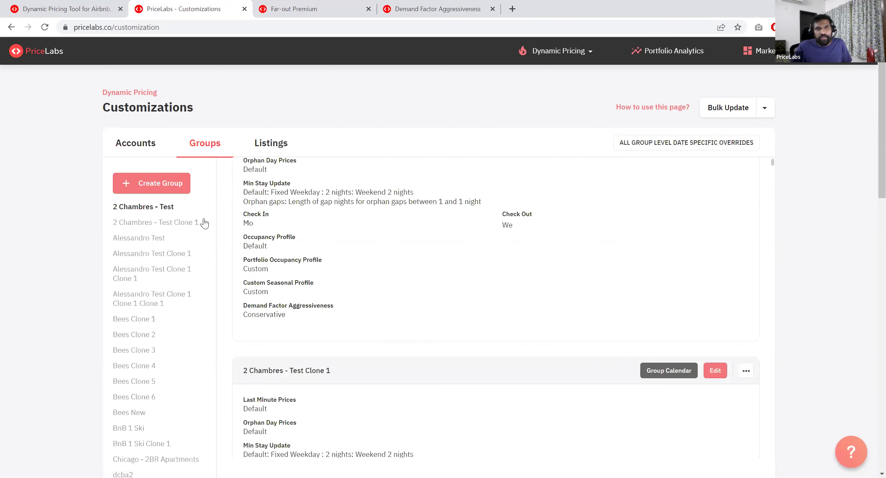
scroll(658, 234, "up", 2)
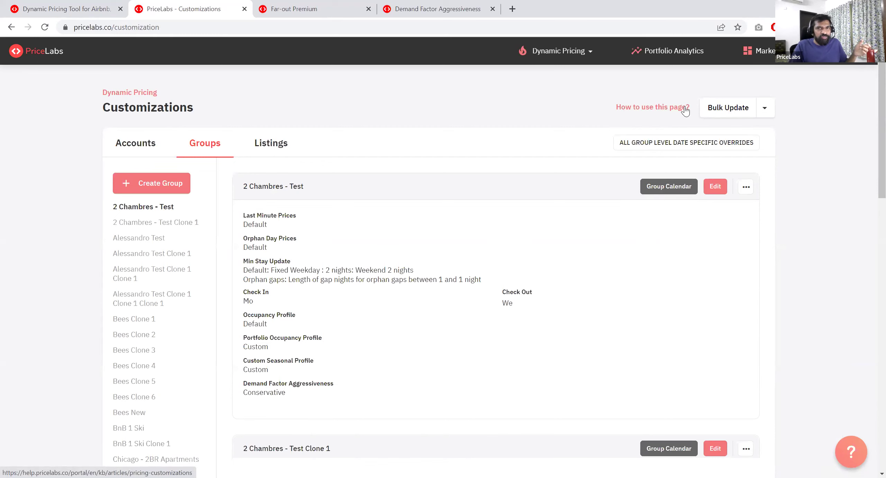
Step: Search the in-app help's knowledge base for "group" and close the help
left_click(851, 452)
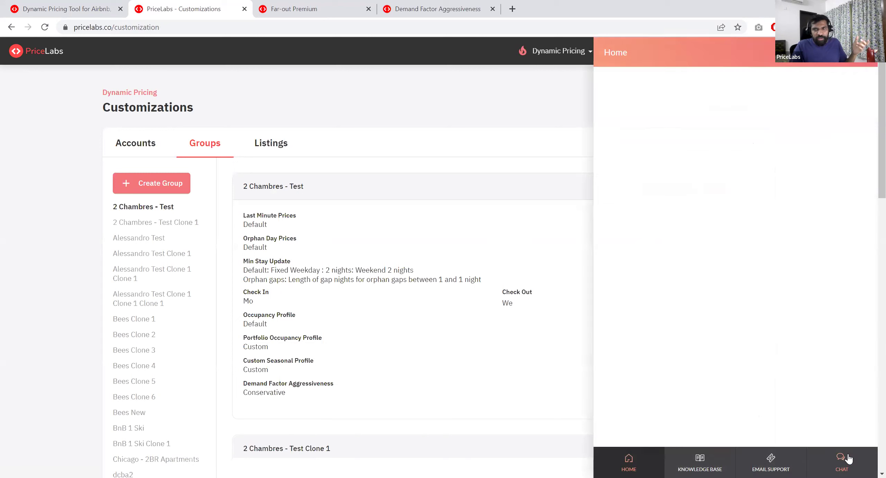
left_click(635, 157)
type("group")
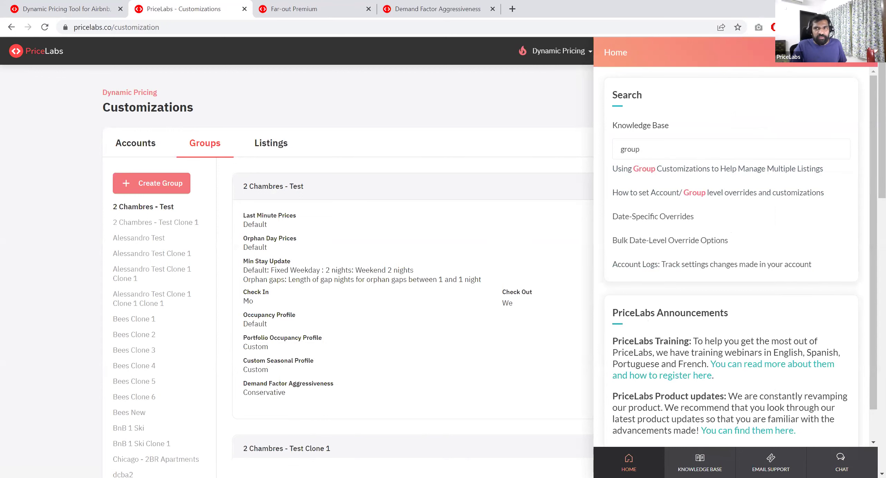
left_click(454, 153)
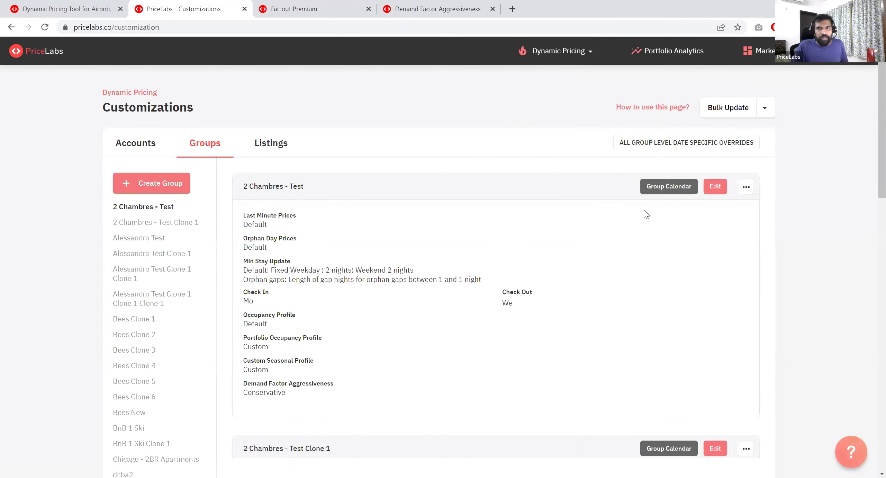
Step: Examine the 2 Chambres - Test group's date-specific calendar for February and March 2022 and close it
left_click(681, 187)
mouse_move(527, 272)
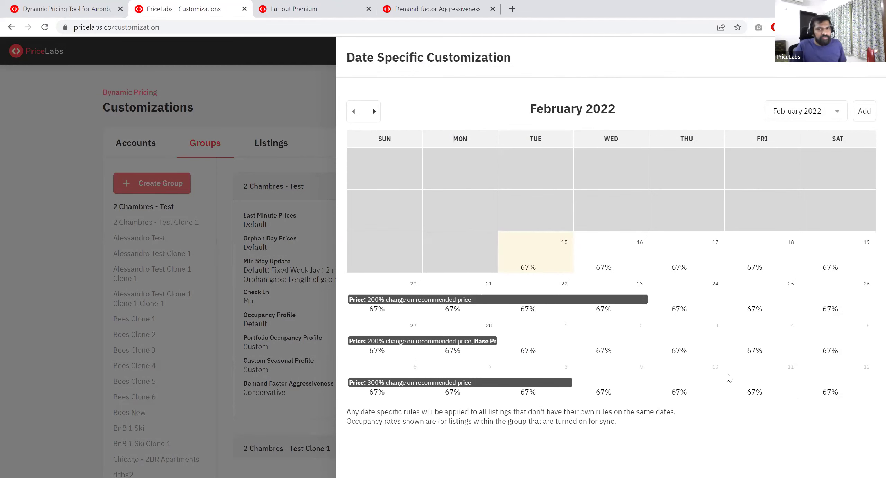
left_click(374, 118)
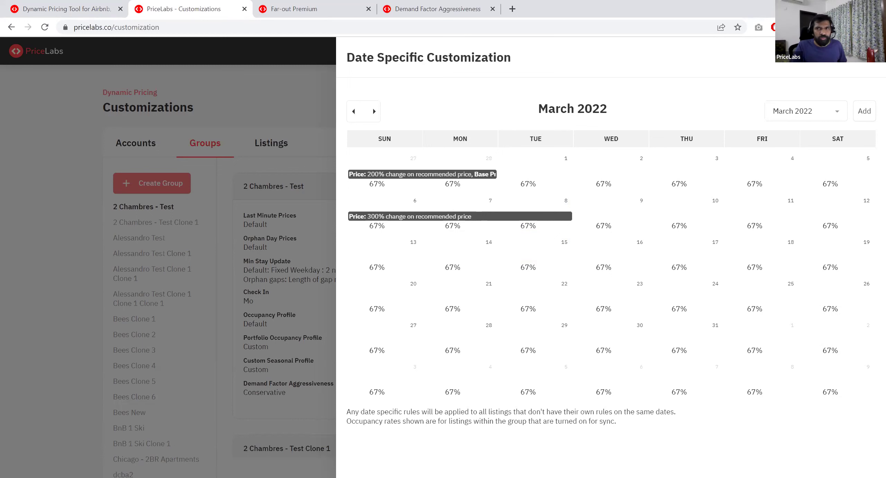
left_click(873, 61)
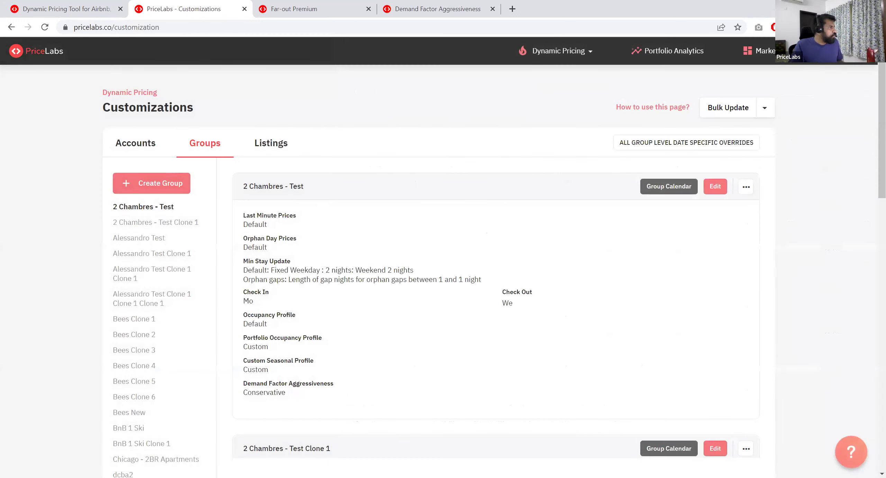